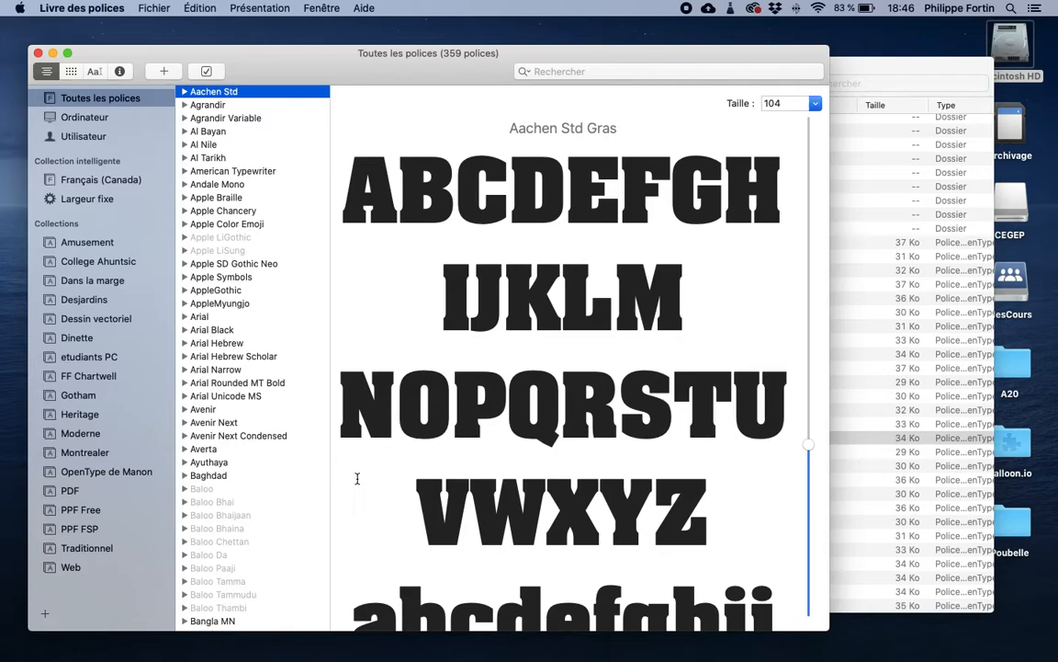
Look through the complete list of installed fonts under Toutes les polices.
scroll(297, 505, down, 20)
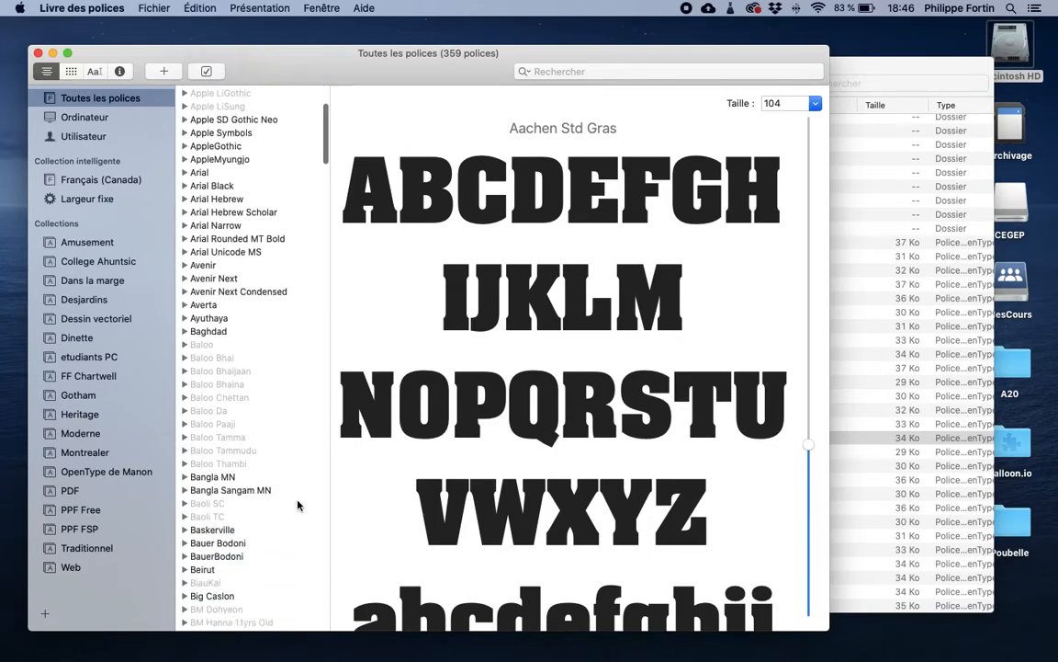
scroll(298, 505, up, 20)
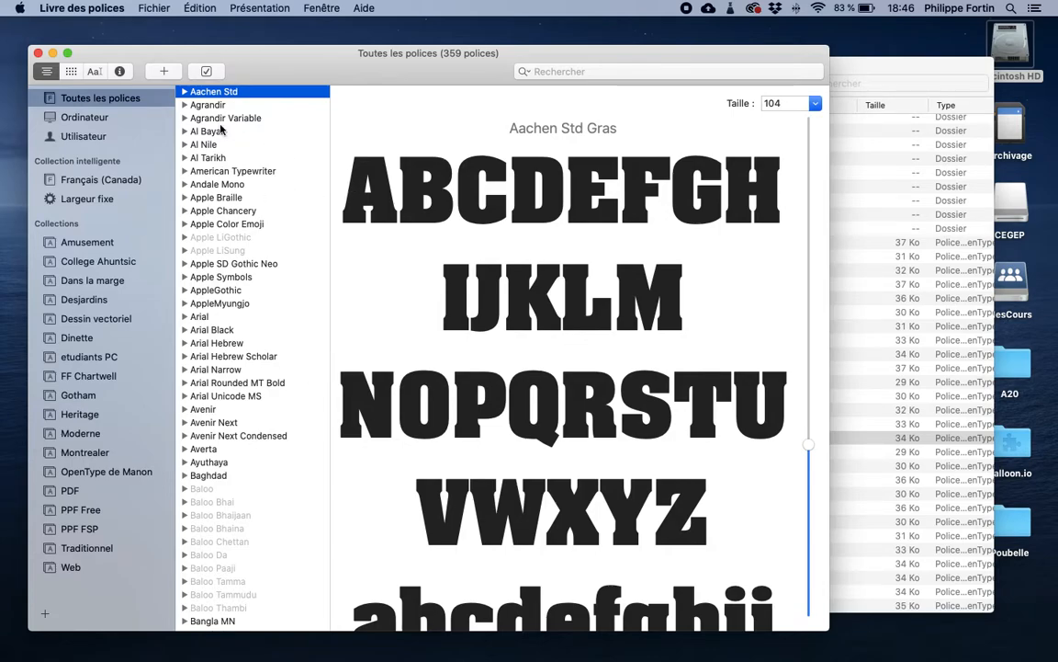
click(55, 106)
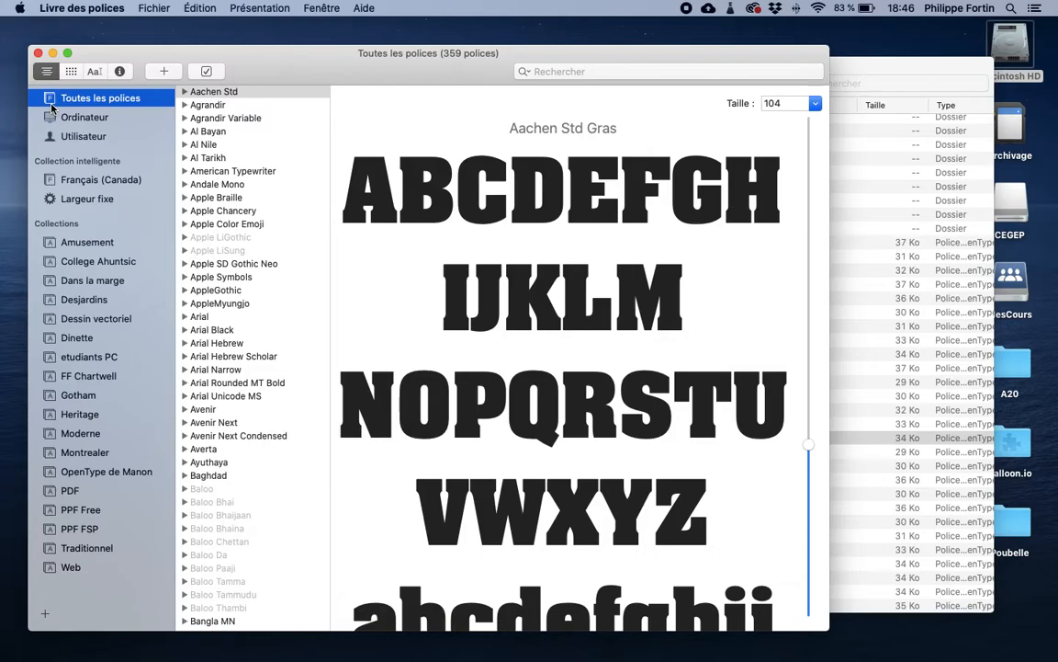
scroll(213, 134, down, 15)
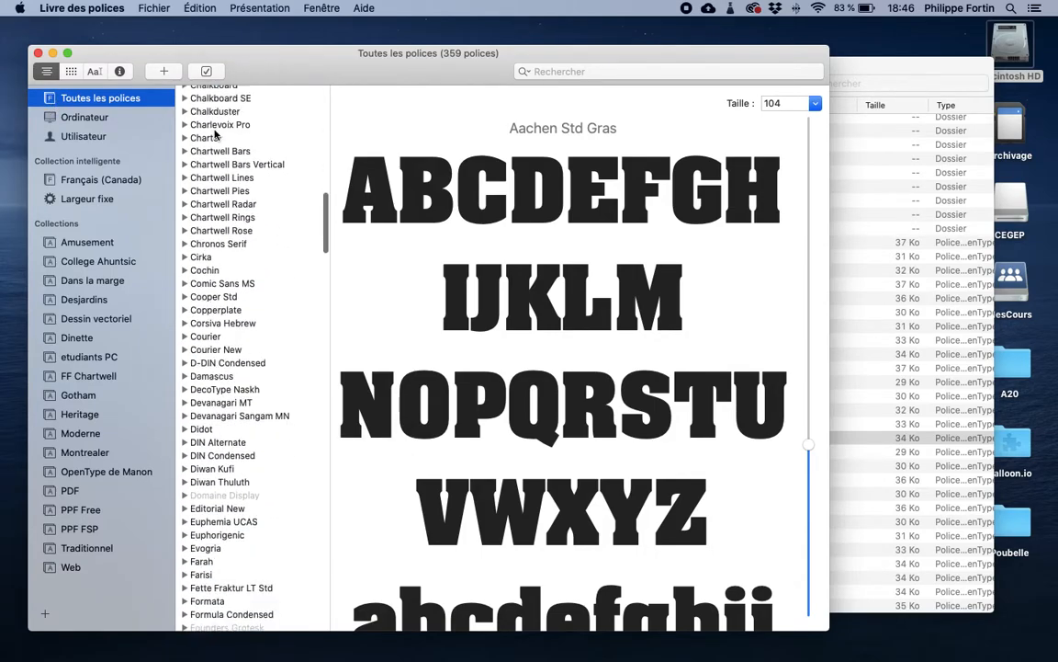
scroll(215, 134, down, 20)
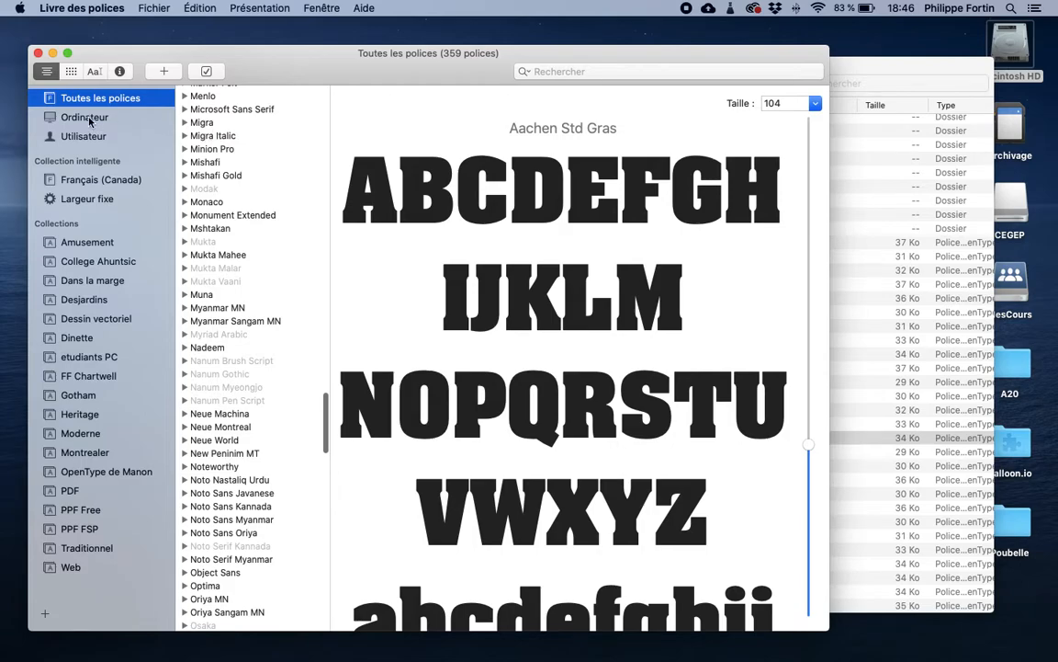
Preview the Nanum Myeongjo and Myanmar MN fonts from the complete font list.
mouse_move(87, 140)
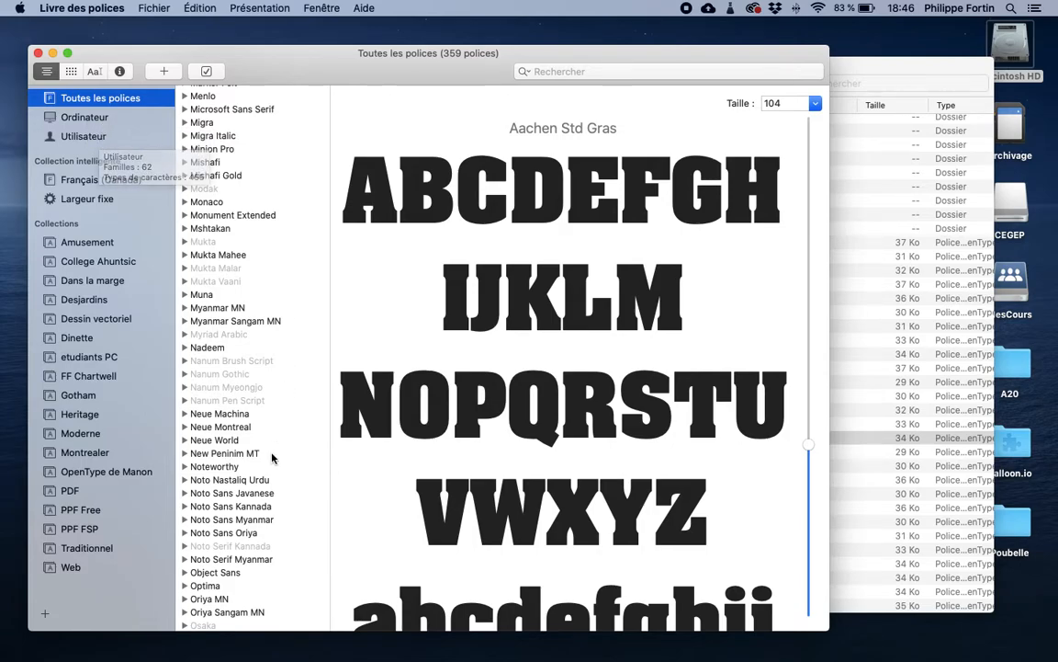
scroll(246, 405, down, 5)
click(237, 293)
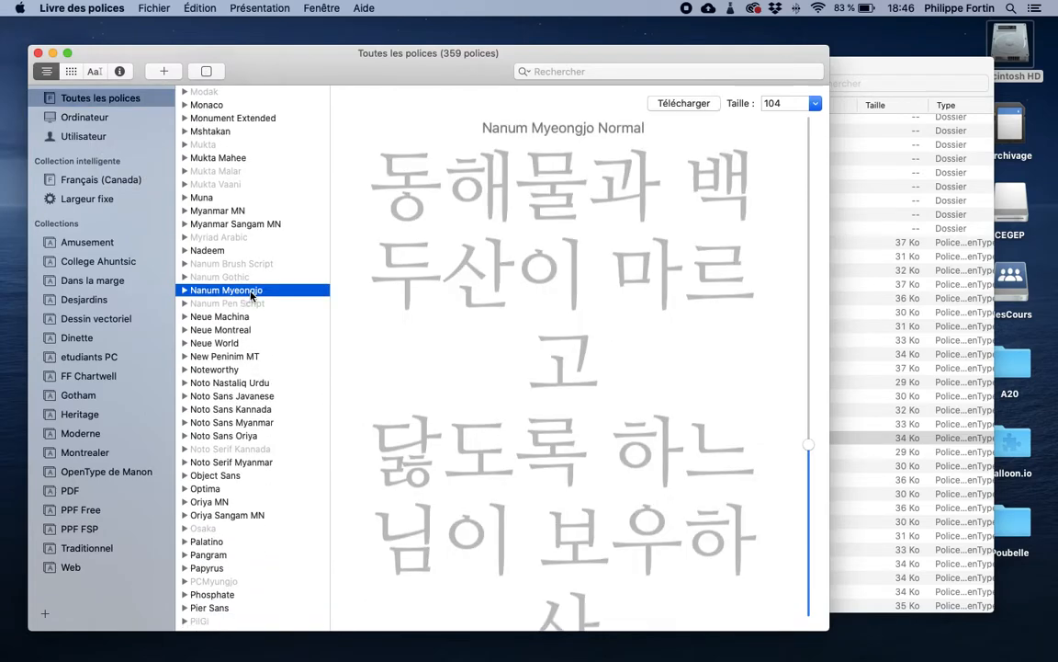
click(221, 212)
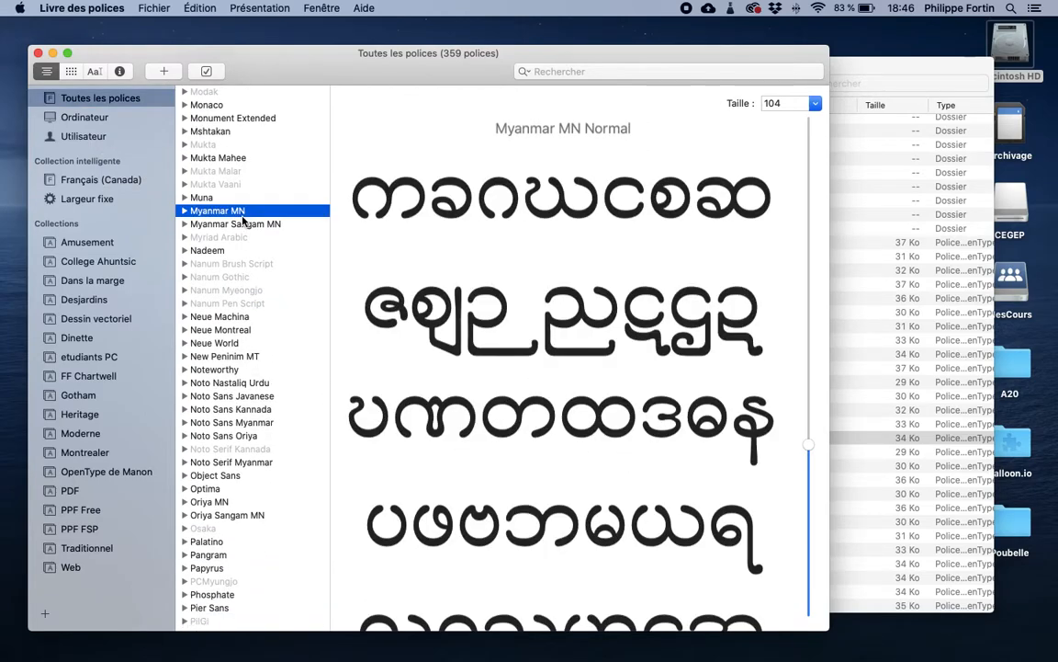
scroll(244, 221, down, 10)
scroll(243, 220, up, 8)
scroll(244, 220, up, 15)
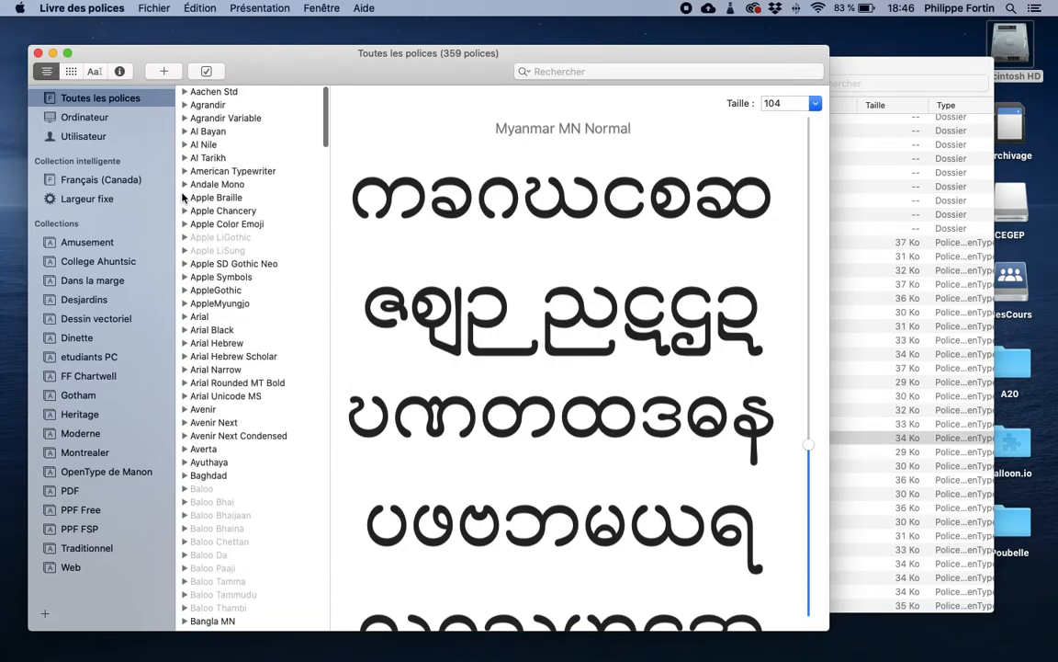
Examine the fonts installed for the computer (Ordinateur), then those installed for the user (Utilisateur).
click(115, 117)
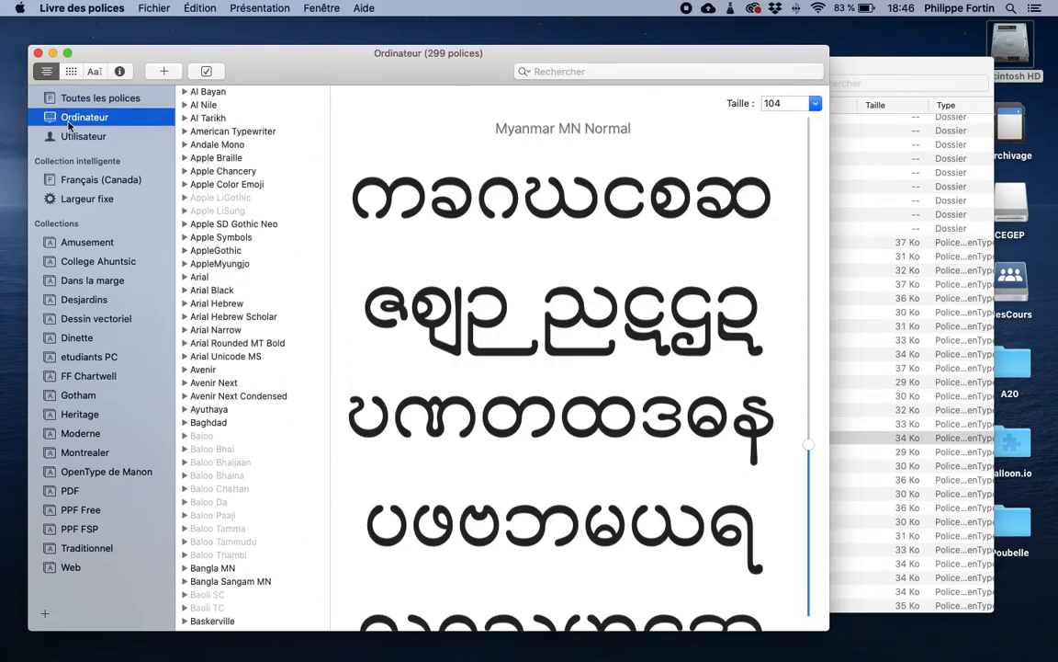
scroll(254, 485, down, 10)
scroll(254, 484, up, 12)
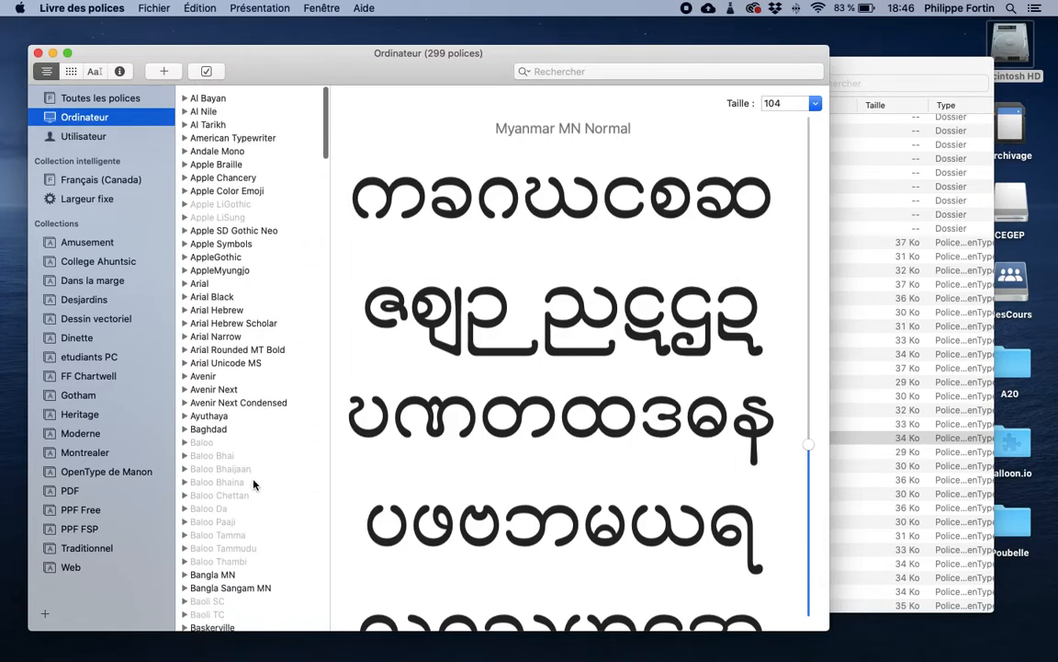
click(74, 137)
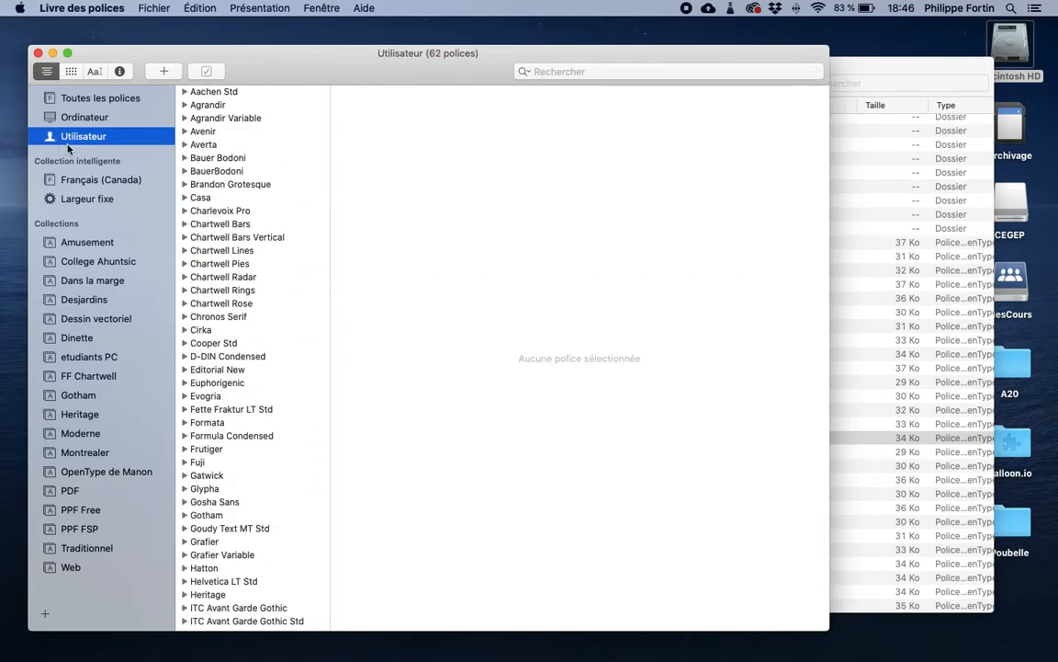
scroll(253, 345, down, 10)
scroll(253, 346, up, 10)
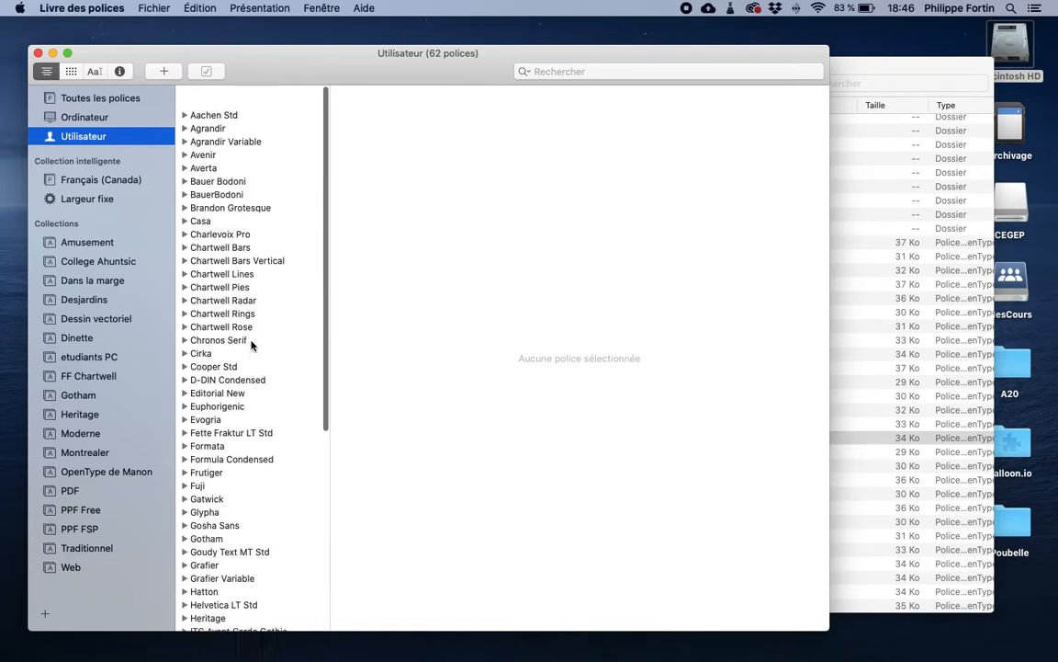
scroll(273, 298, down, 10)
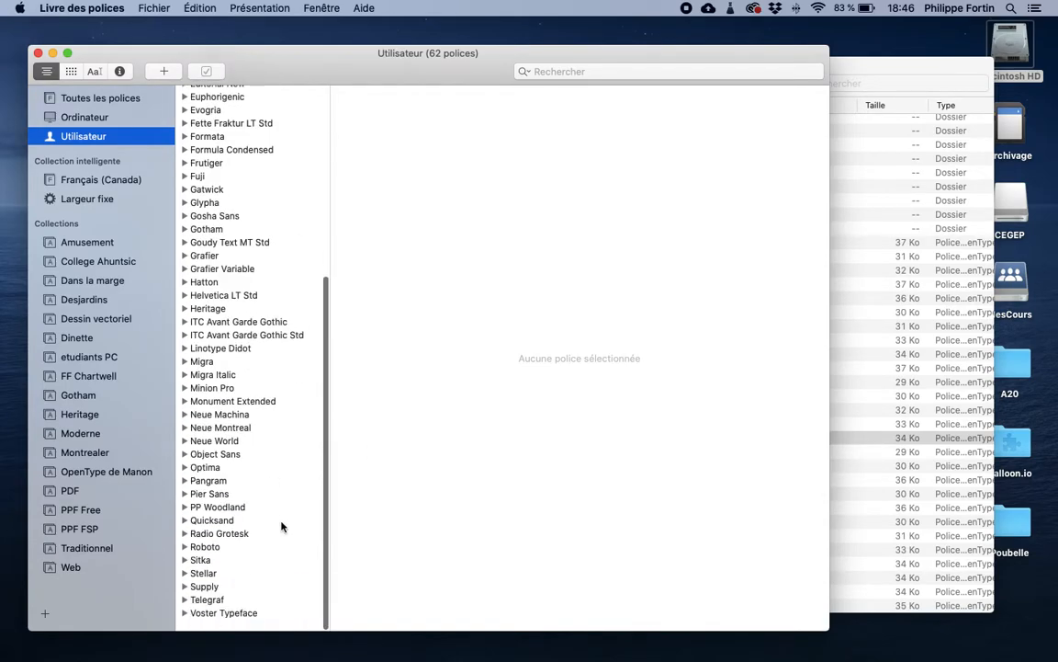
scroll(271, 368, up, 10)
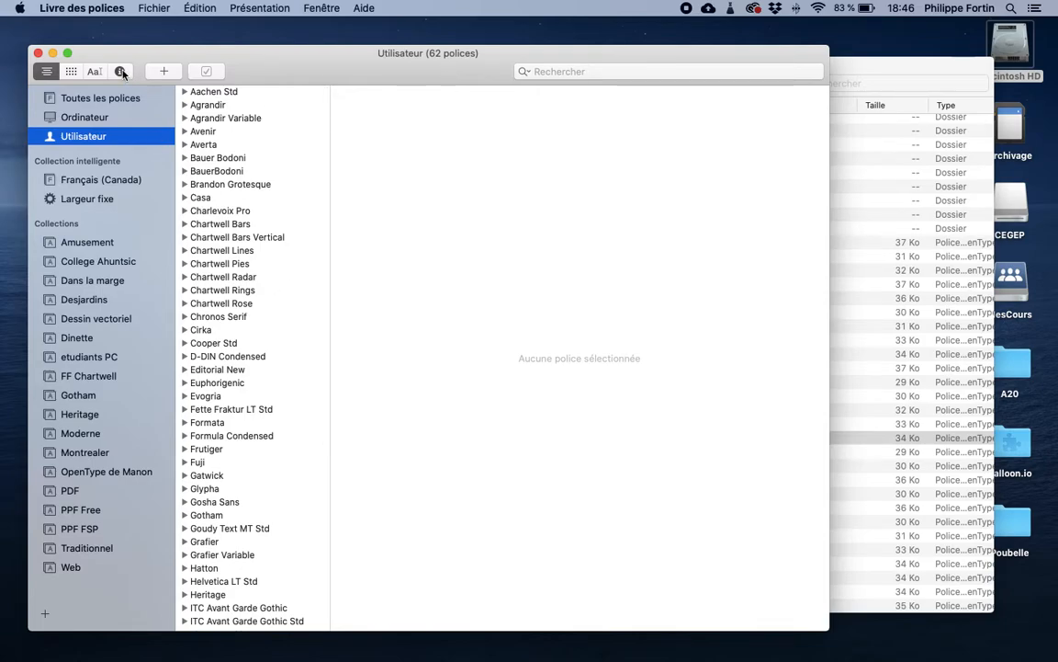
Compare the Utilisateur fonts with the full Toutes les polices list.
click(111, 101)
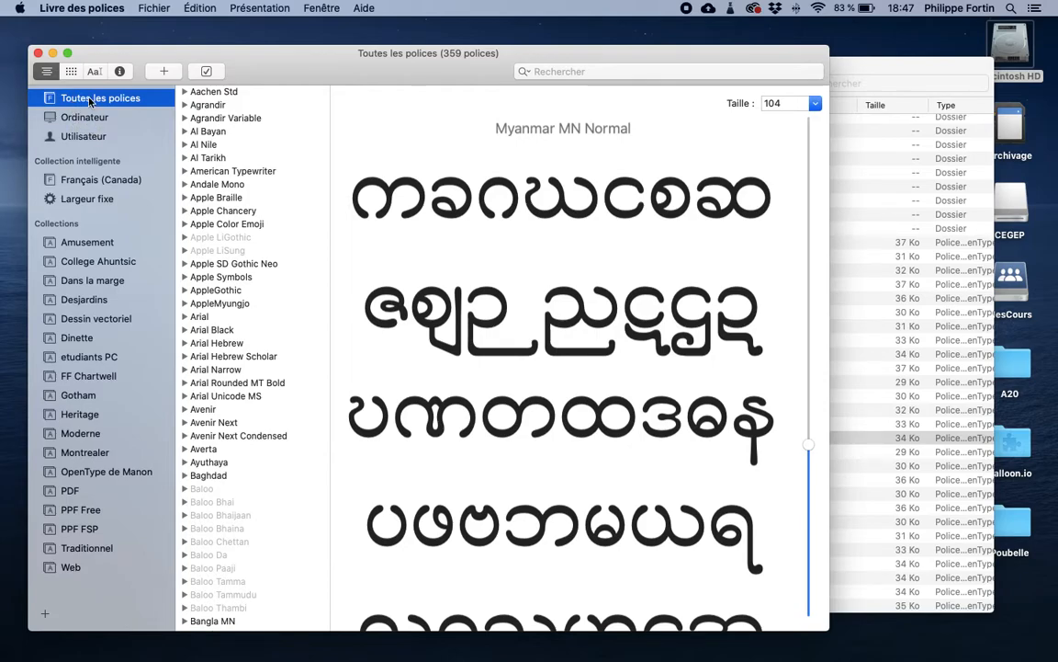
click(81, 136)
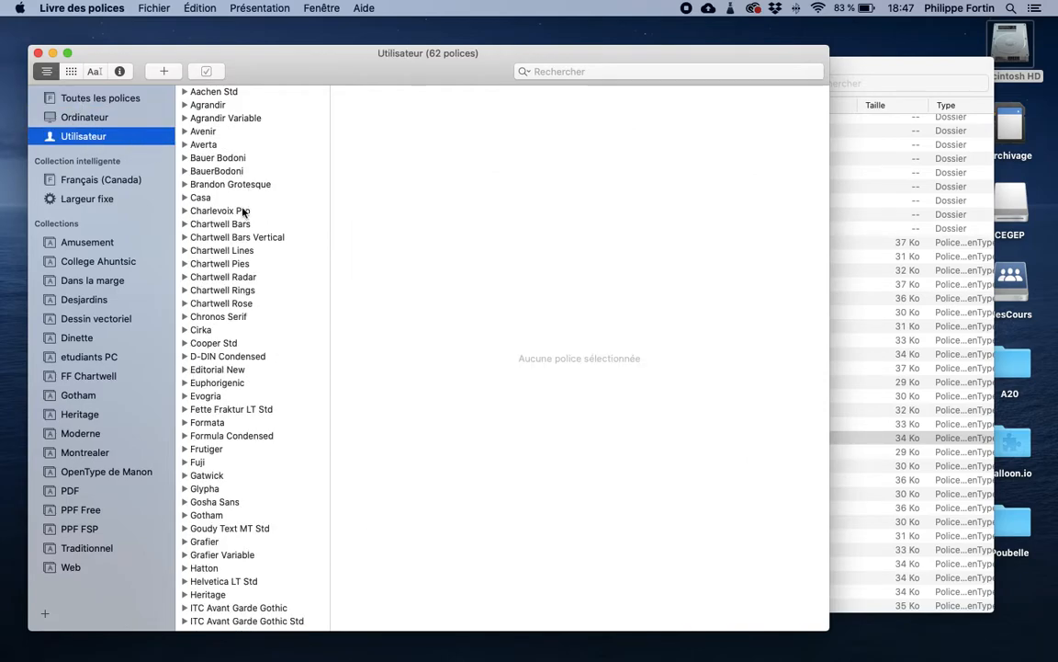
click(120, 96)
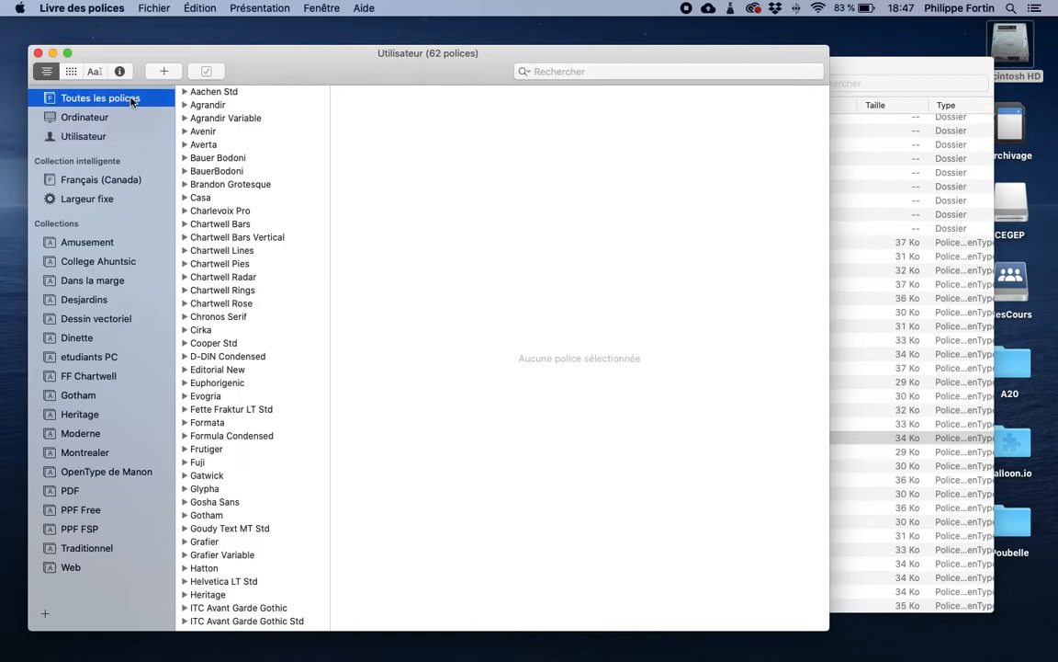
scroll(289, 508, down, 20)
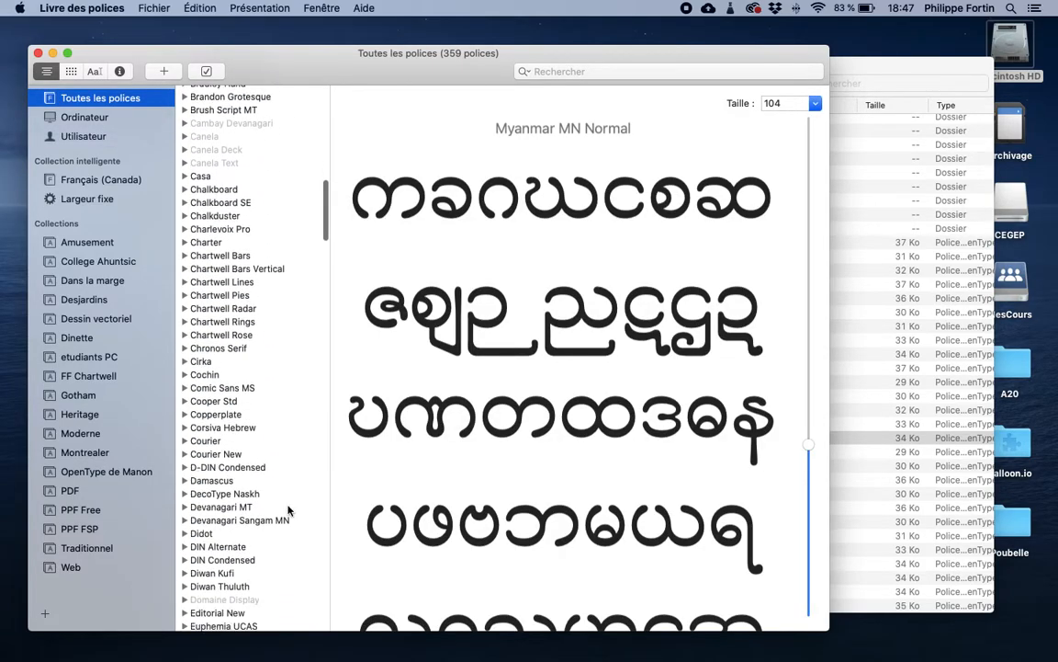
scroll(288, 542, down, 10)
scroll(289, 509, up, 20)
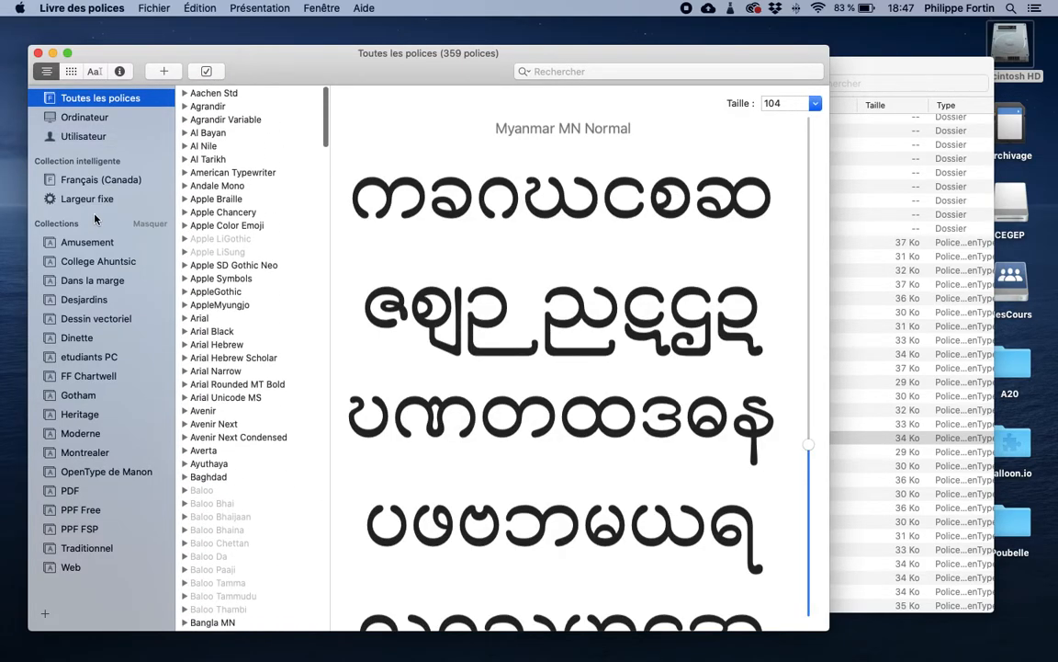
Browse the font collections one after another, from Amusement down to Montrealer.
click(83, 242)
click(87, 263)
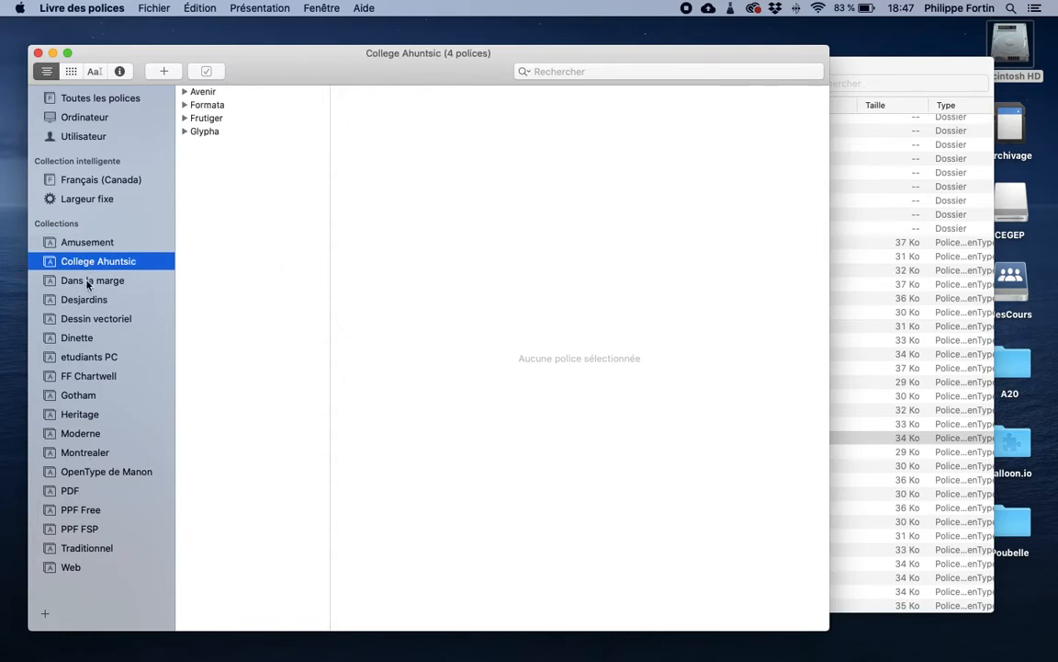
click(87, 283)
click(88, 302)
click(87, 320)
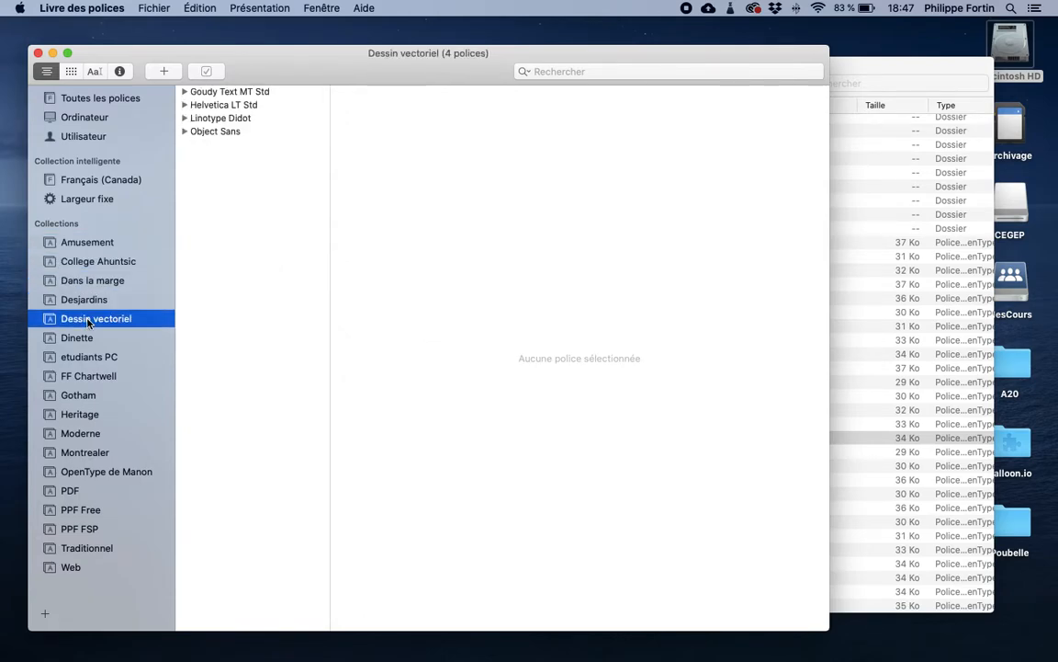
click(88, 339)
click(87, 358)
click(88, 377)
click(88, 397)
click(90, 415)
click(94, 452)
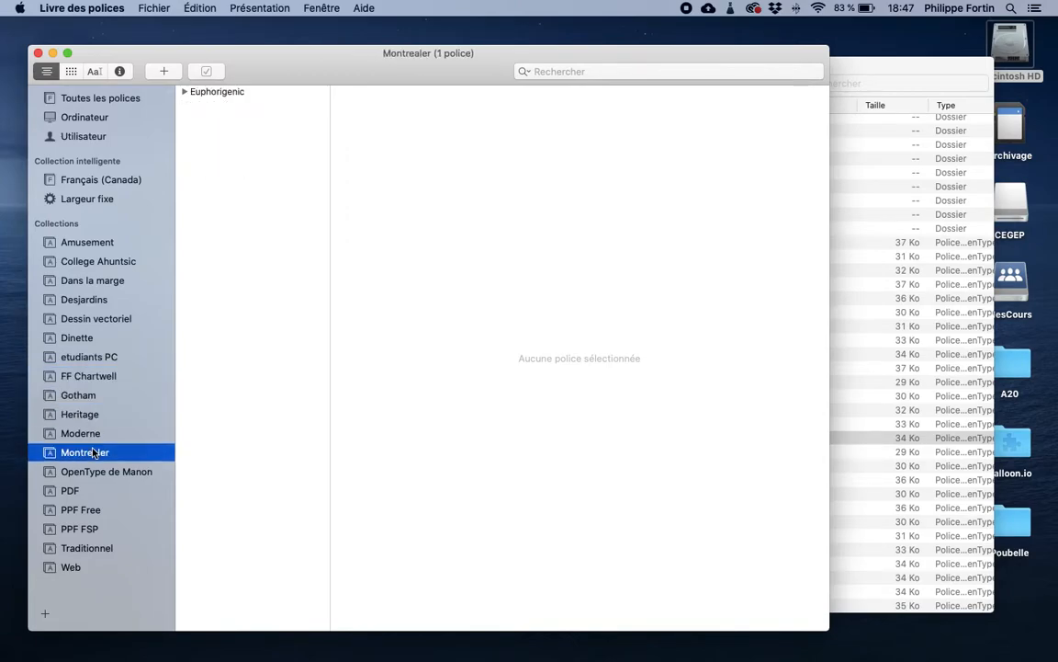
Preview the Normal style of the Euphorigenic family in the Montrealer collection and collapse the family again.
click(185, 93)
click(214, 105)
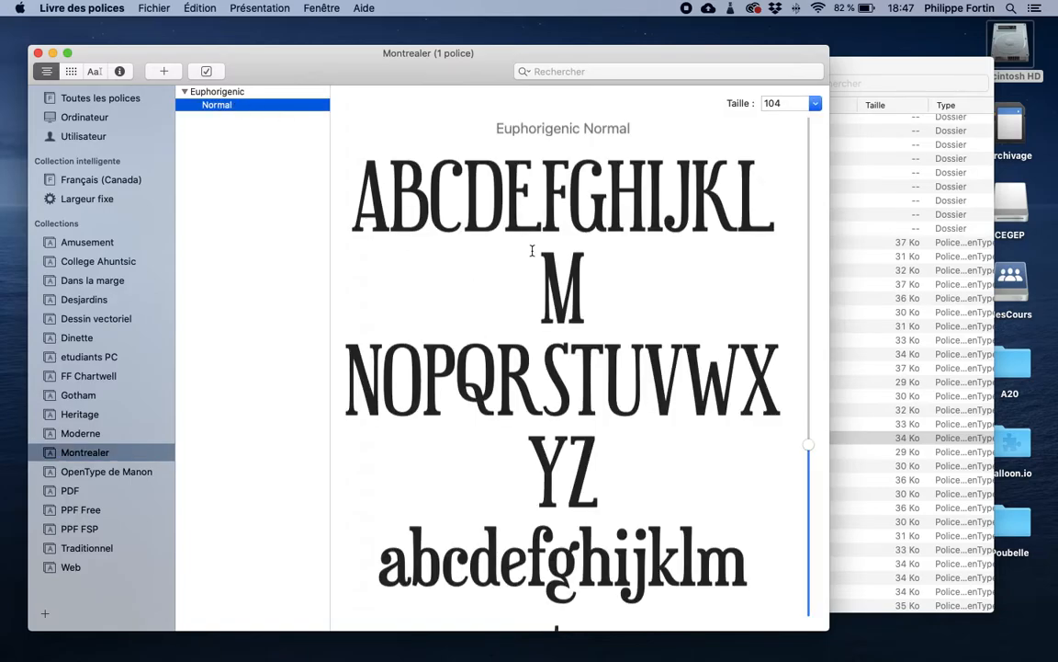
click(184, 92)
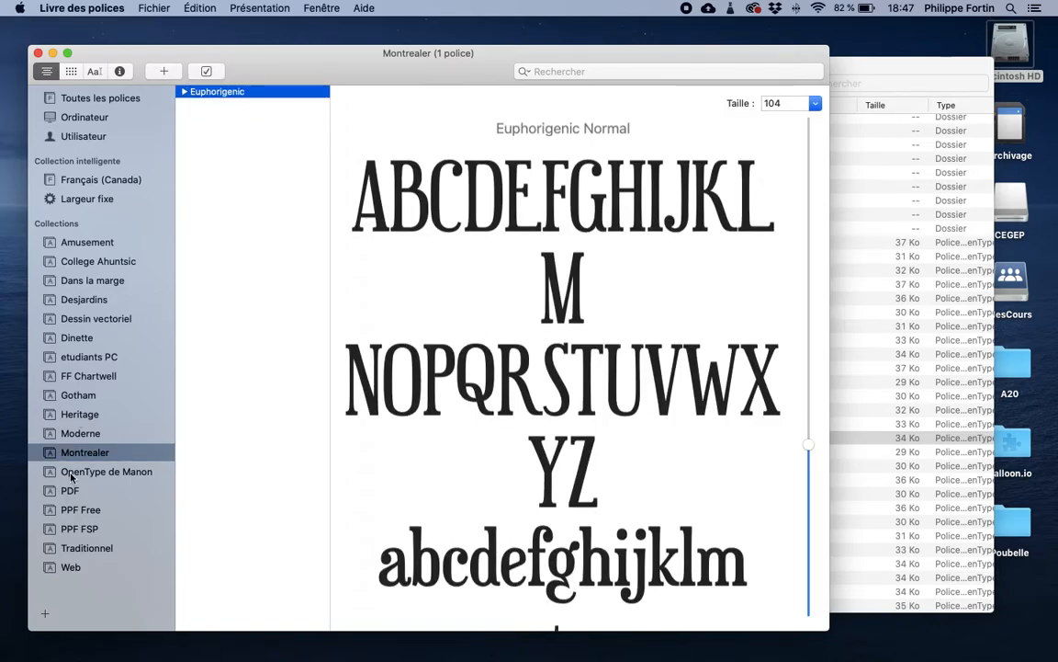
View the Dinette collection and preview its Brandon Grotesque family, expanding and collapsing its styles.
click(90, 338)
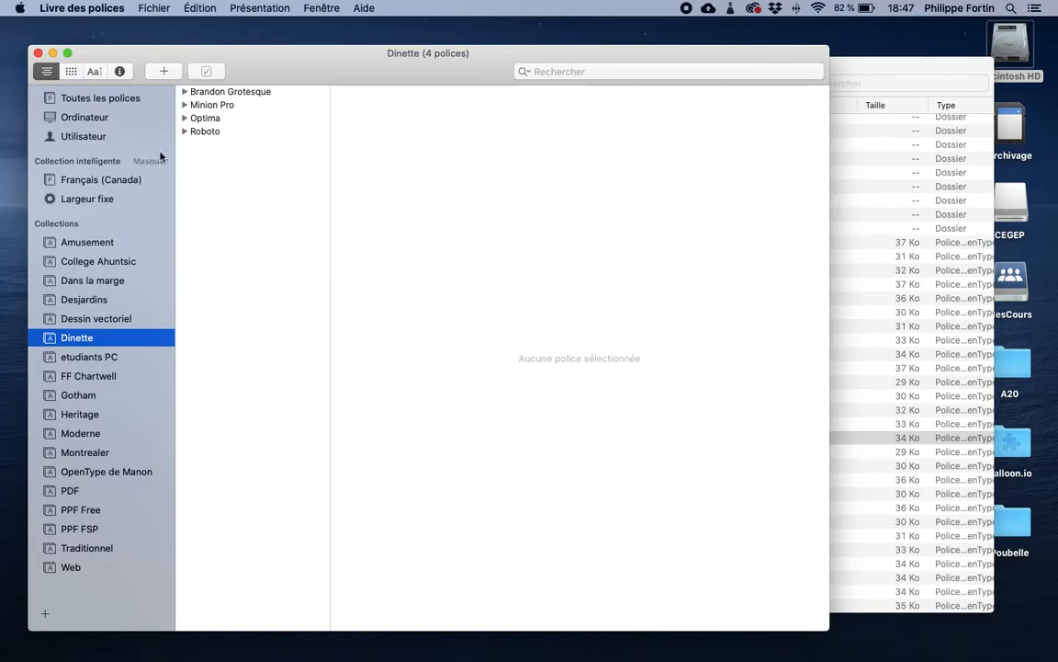
click(187, 91)
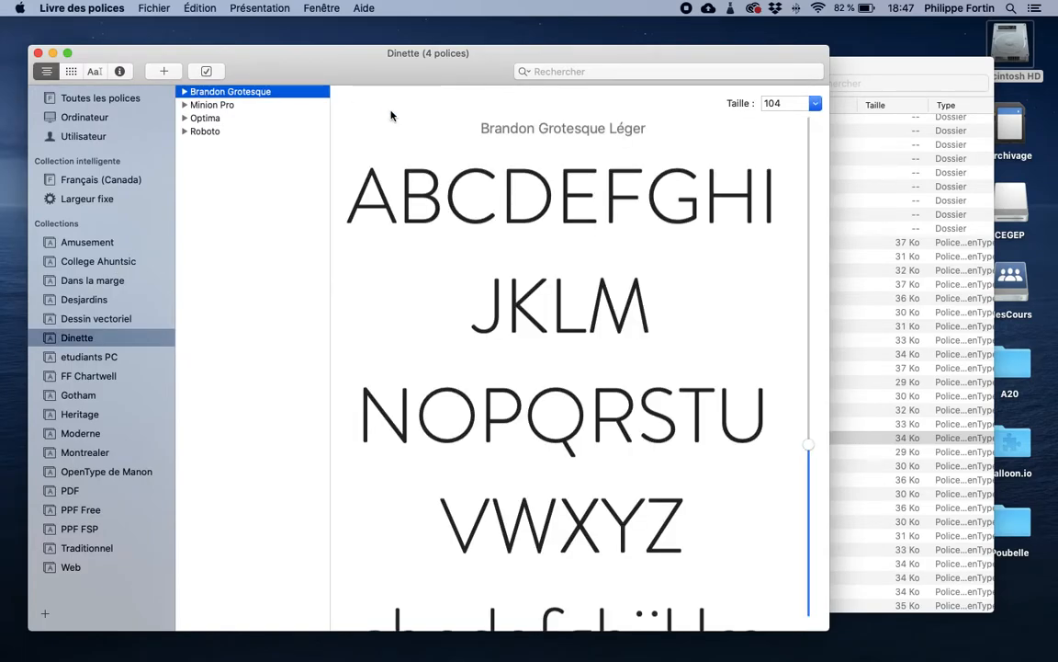
click(184, 92)
click(185, 92)
View the Averta family in the Desjardins collection, then show the College Ahuntsic collection.
click(81, 301)
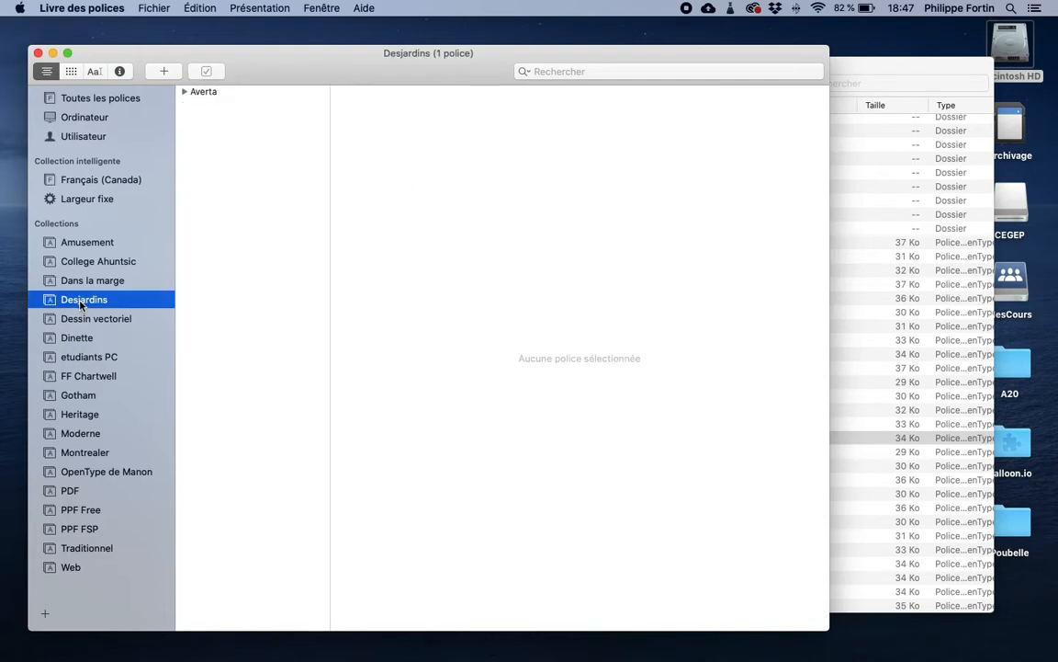
click(187, 92)
click(185, 92)
click(185, 92)
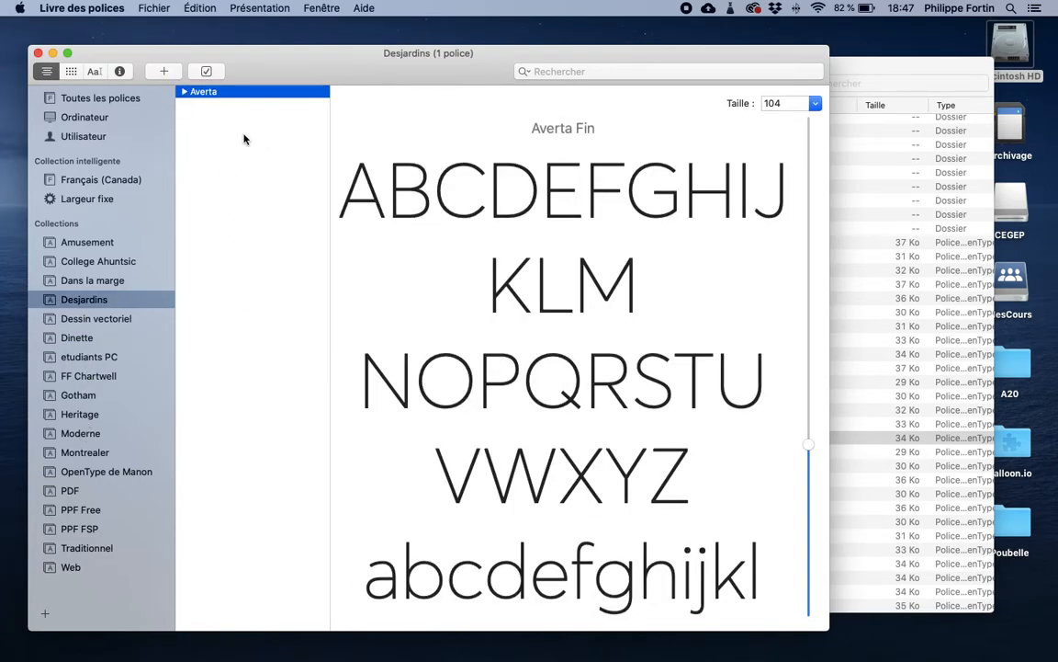
click(106, 267)
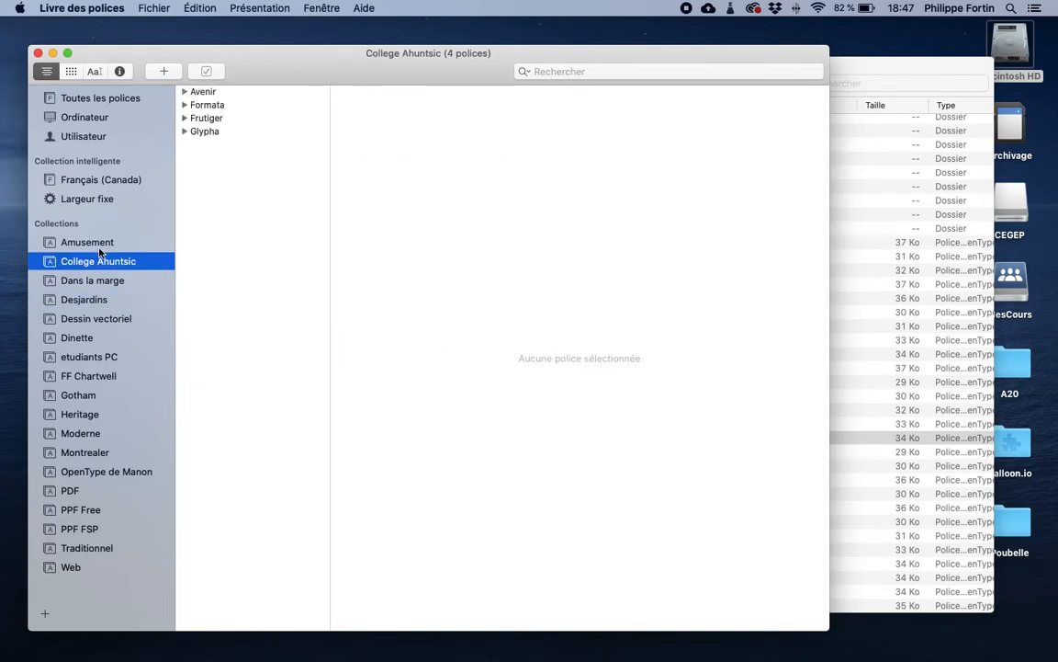
Create a new font collection named Projet X.
click(44, 613)
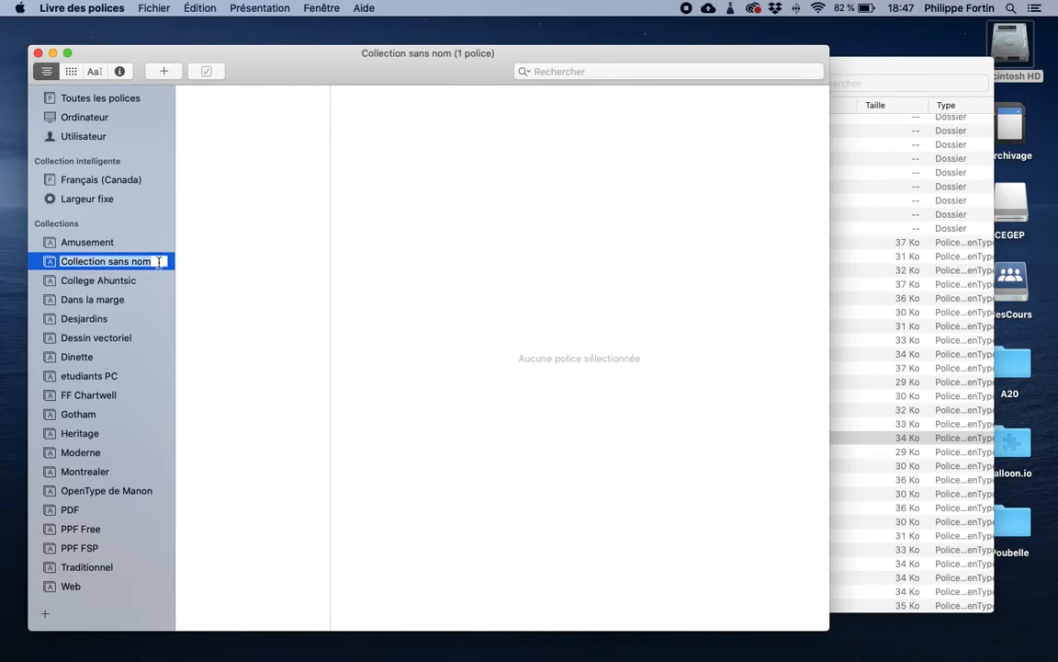
text(Projet X)
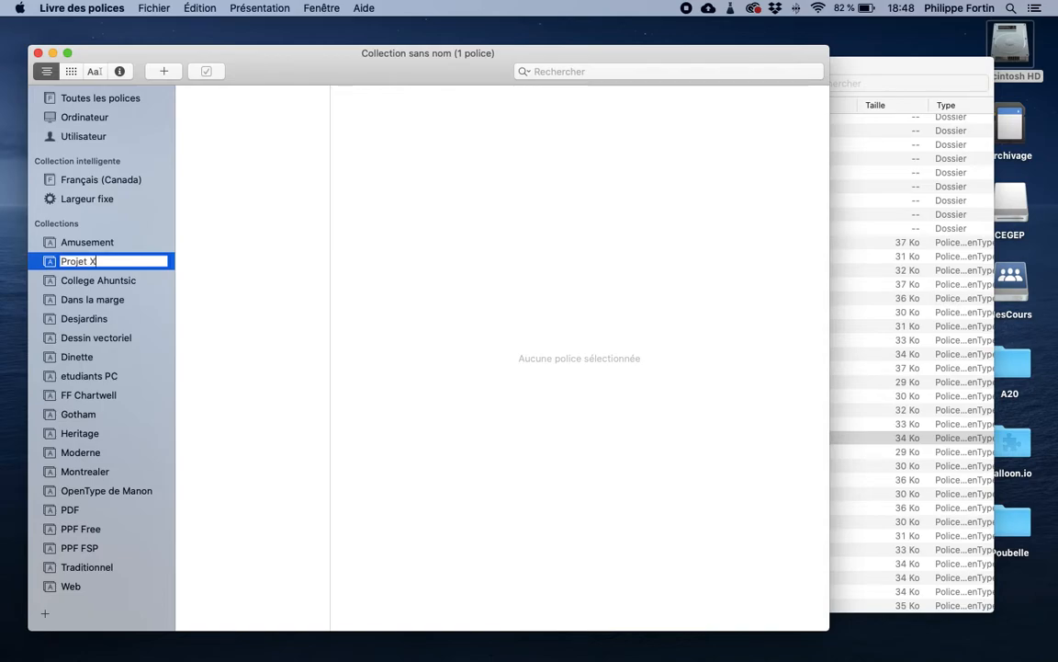
key(Return)
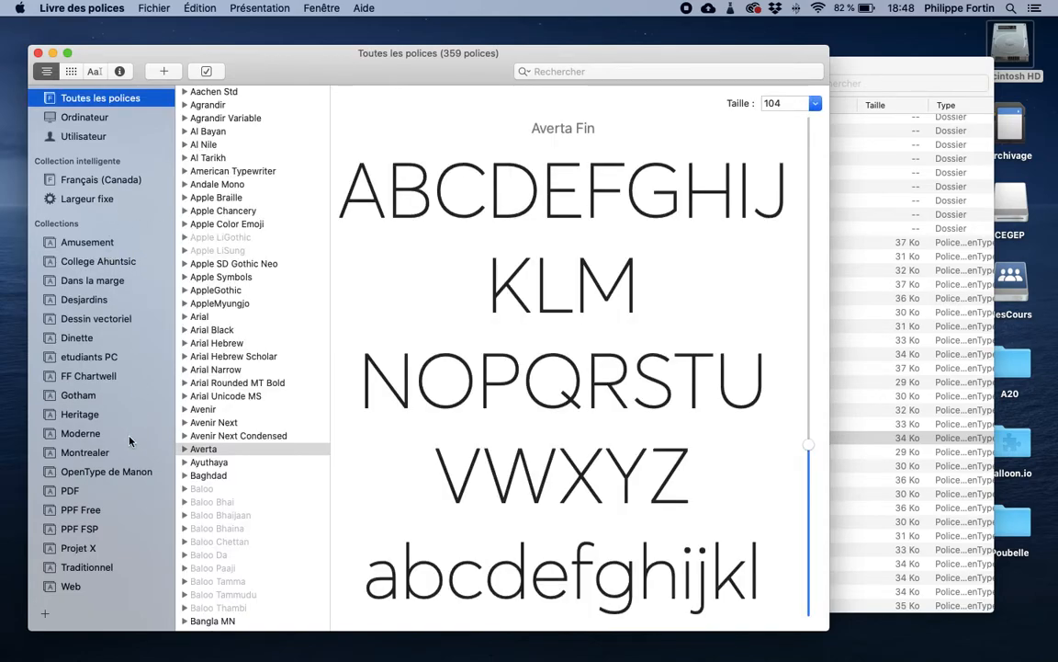
Show the Projet X collection, then move the Finder window beside it and select the Univers LT Std folder.
click(86, 549)
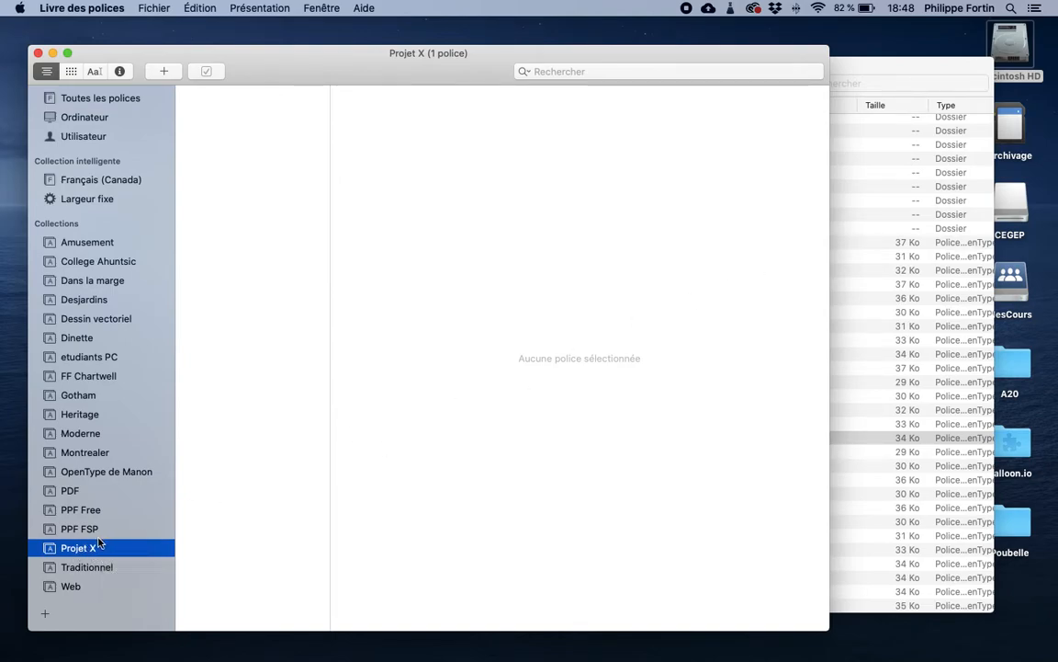
drag(878, 61, 1031, 21)
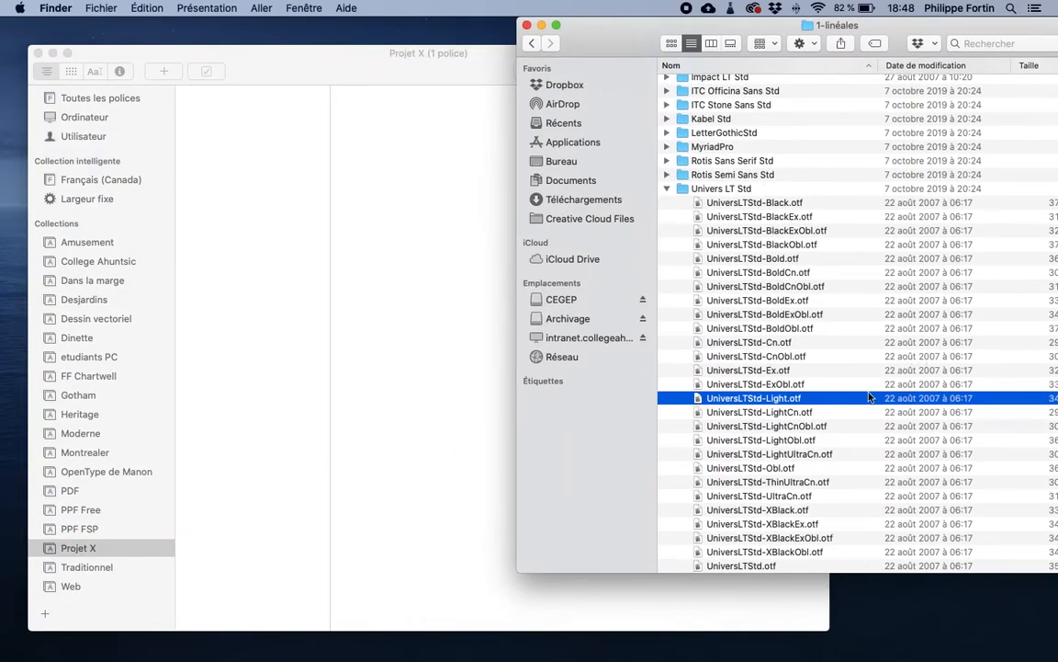
click(682, 190)
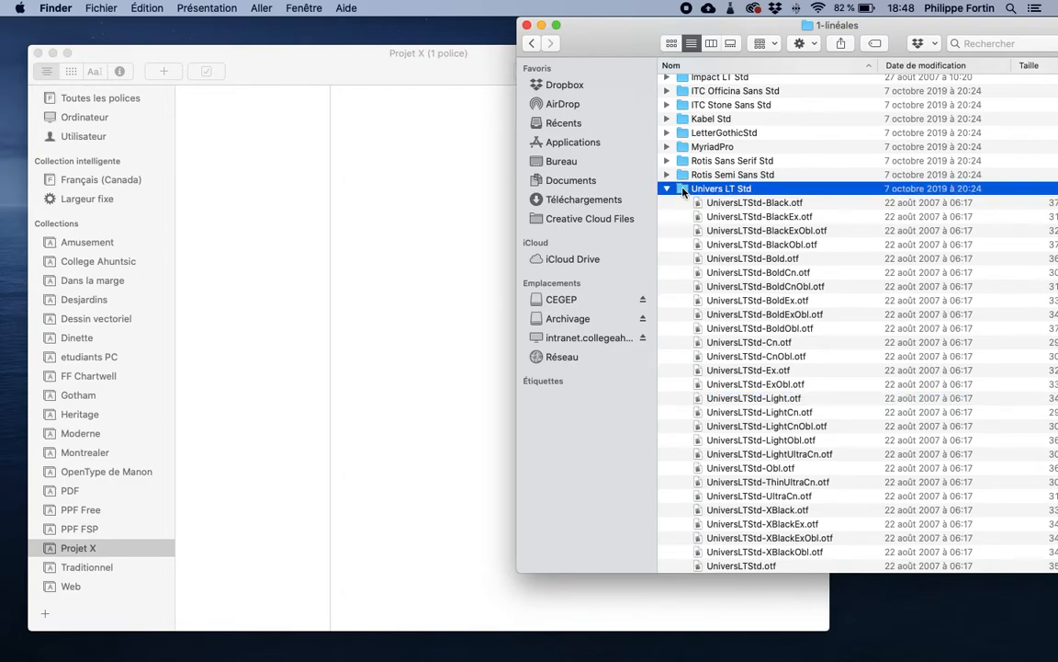
Add the whole Univers LT Std folder from Finder to the Projet X collection in Font Book.
scroll(762, 401, down, 2)
click(764, 287)
scroll(699, 283, right, 1)
scroll(698, 283, left, 1)
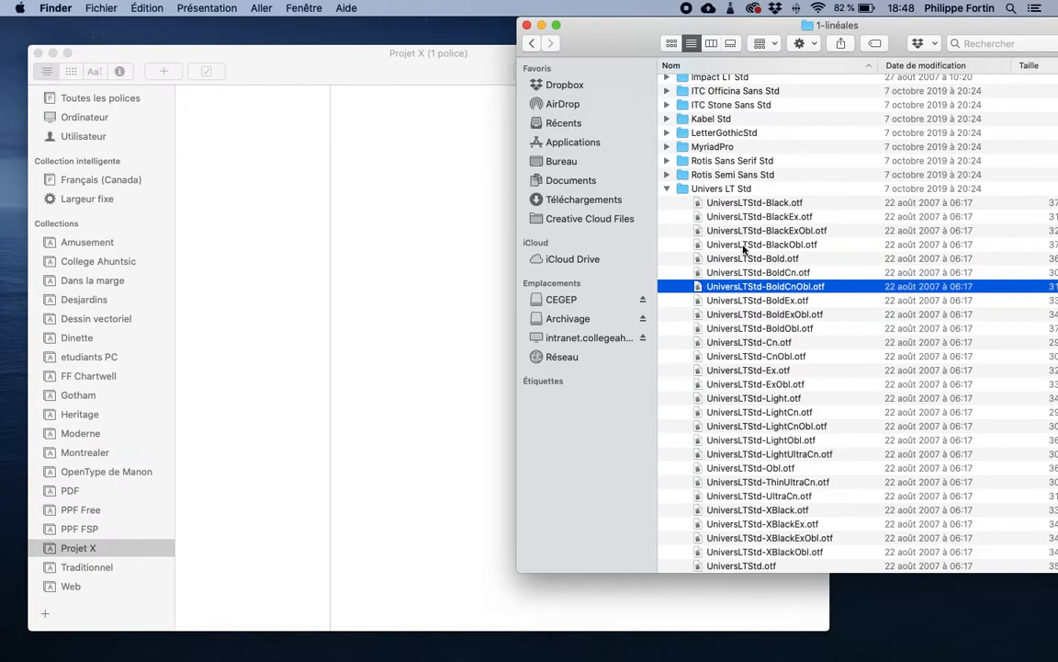
click(693, 191)
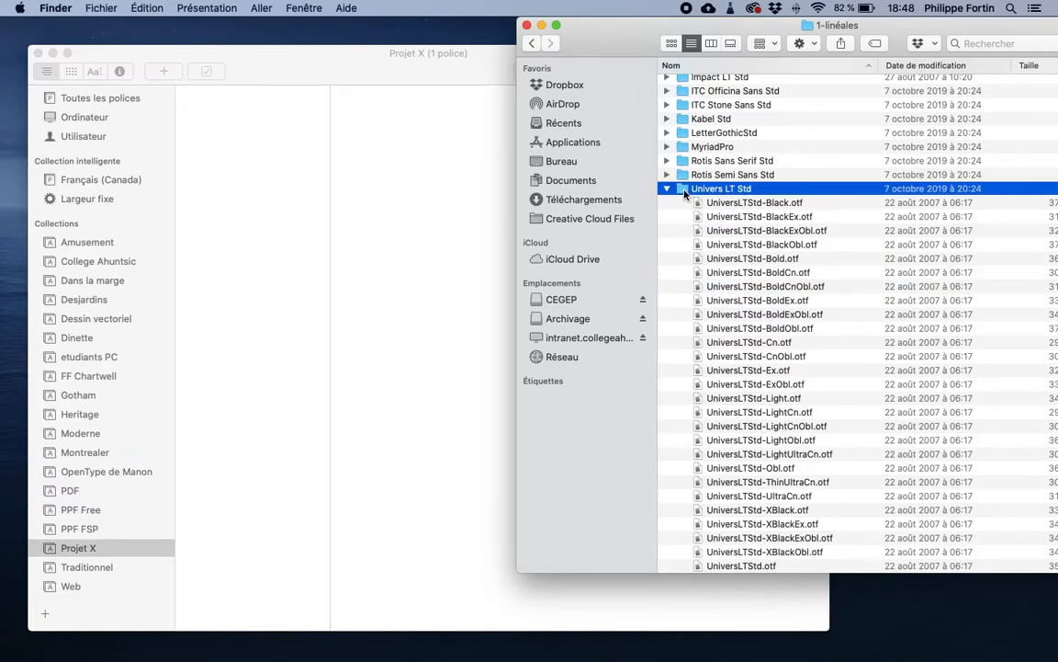
drag(684, 192, 244, 152)
click(293, 57)
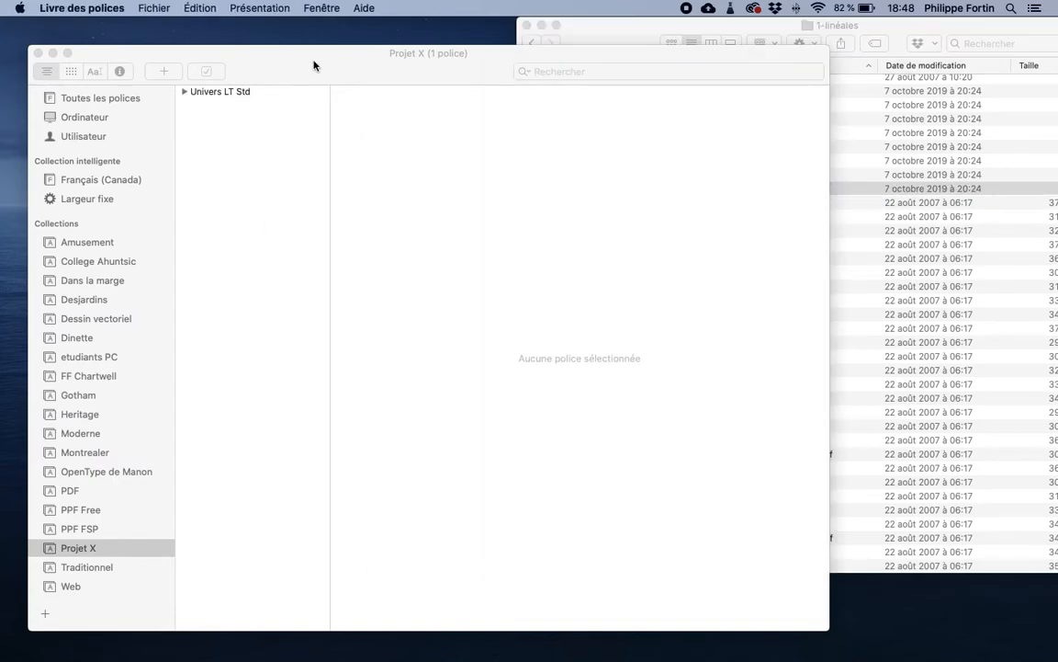
Preview the Univers LT Std family in the Projet X collection and expand its list of styles.
click(248, 118)
click(204, 95)
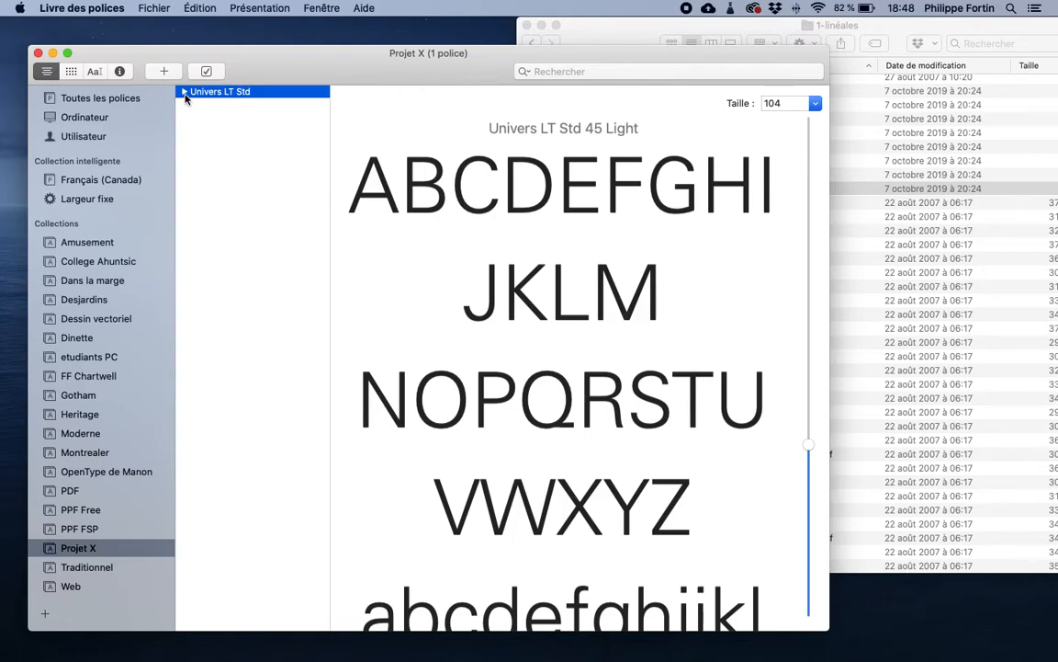
click(184, 91)
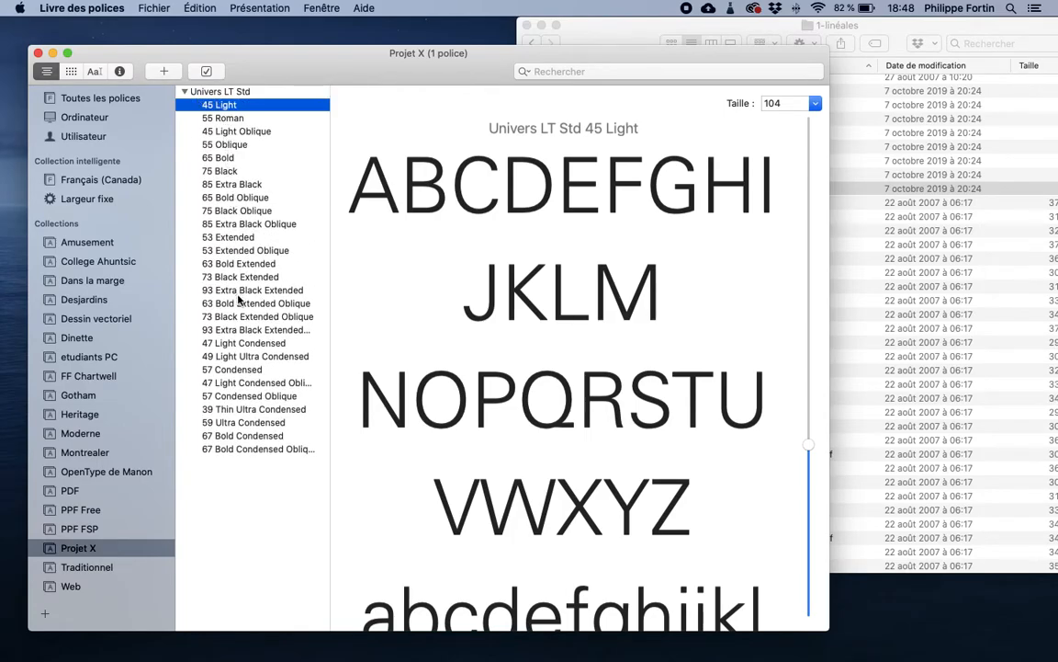
Preview various Univers LT Std styles, including 49 Light Ultra Condensed, 75 Black Oblique and 45 Light, then reselect the family.
click(246, 435)
click(221, 356)
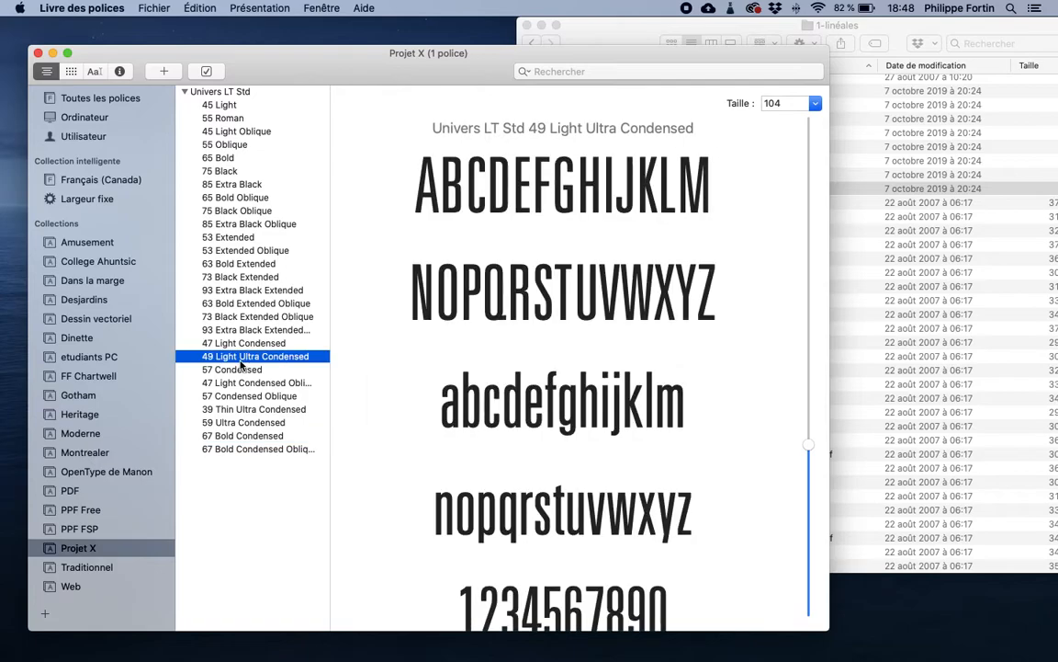
click(220, 317)
click(241, 265)
click(225, 237)
click(226, 210)
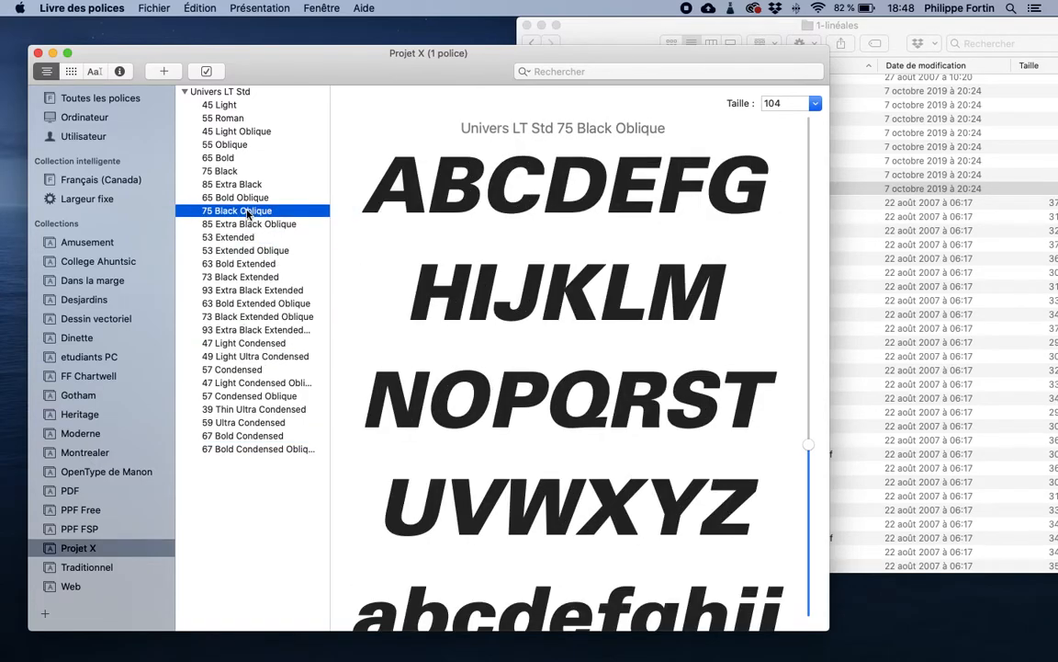
click(221, 170)
click(220, 105)
click(220, 91)
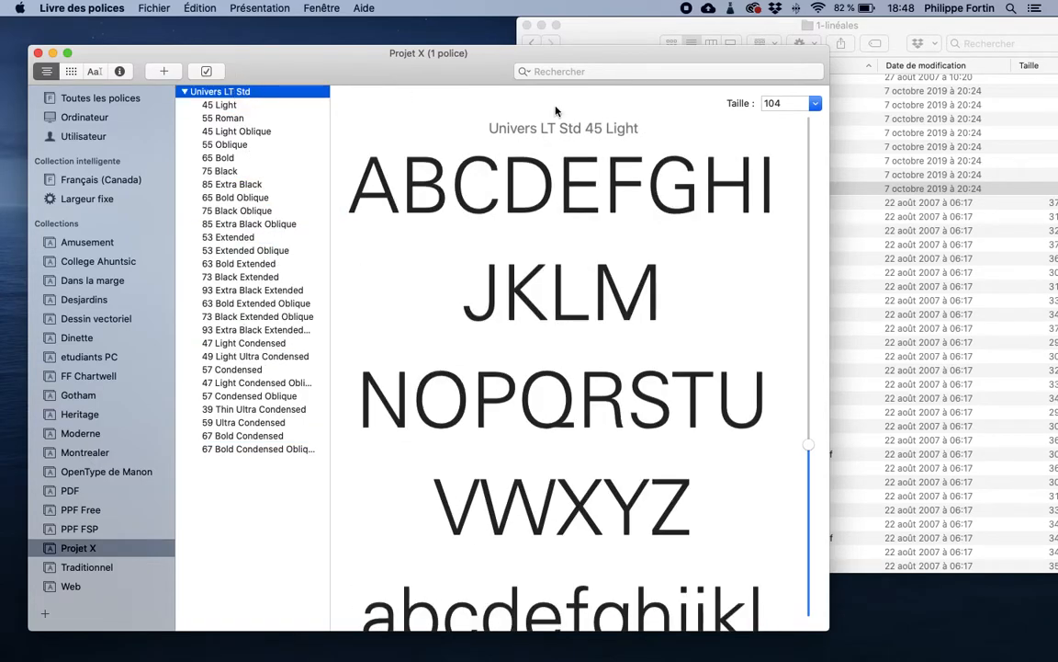
Look at the UniversLTStd-BoldObl.otf and UniversLTStd-Cn.otf files in Finder, then return to Font Book and reposition its window.
key(super+r)
click(768, 327)
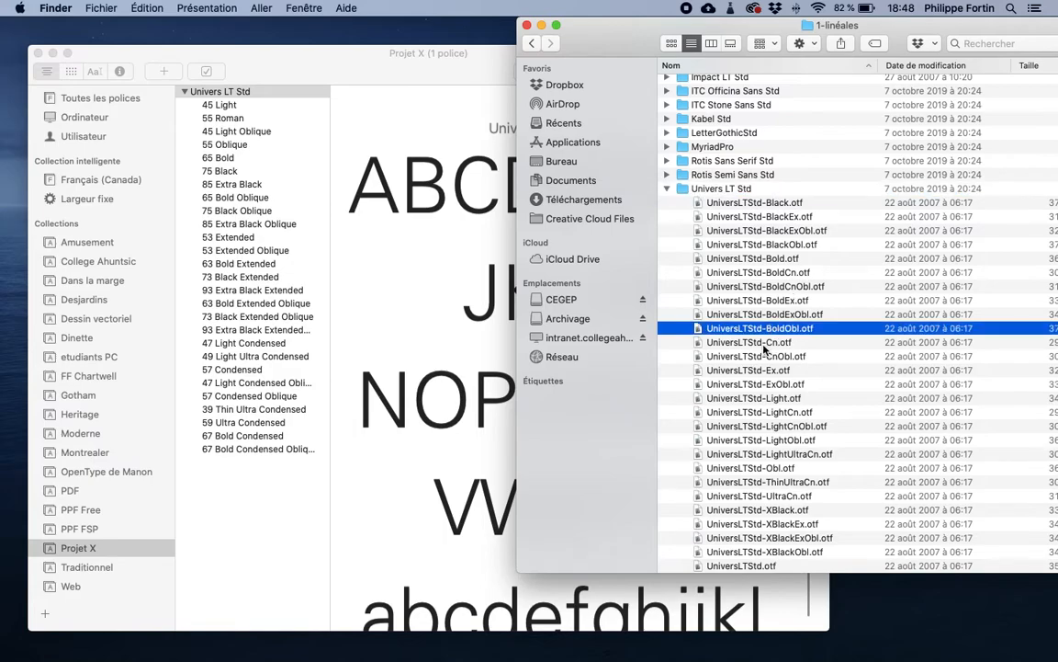
click(749, 346)
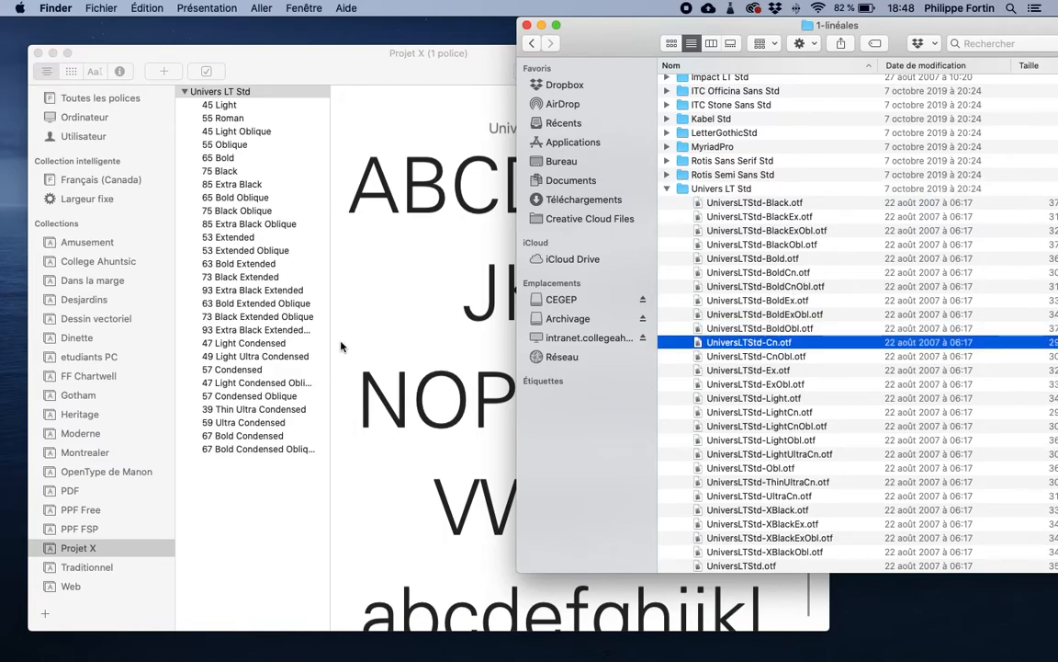
click(306, 574)
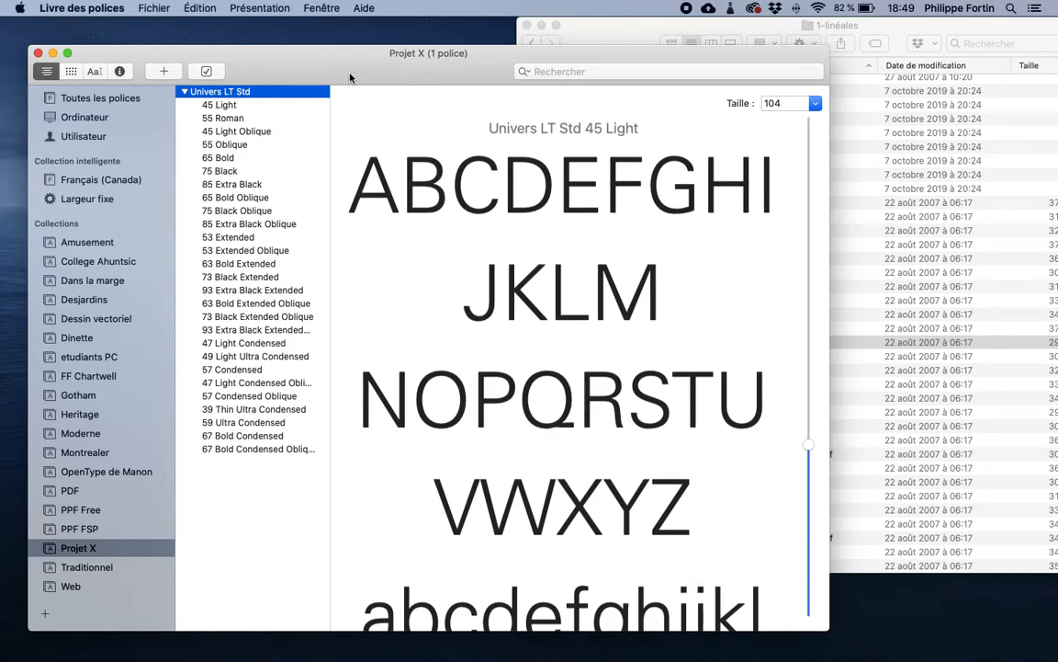
drag(313, 64, 336, 48)
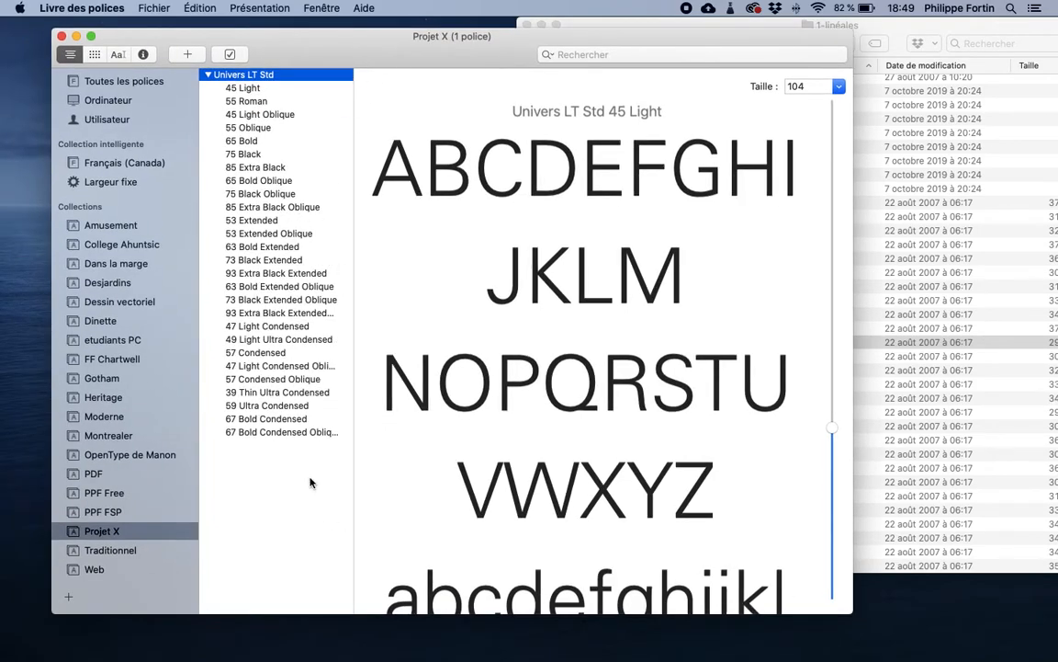